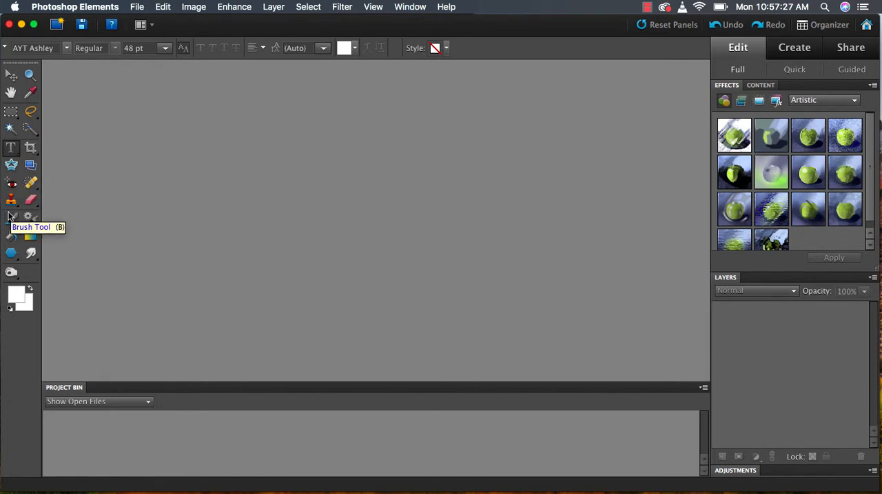
Step: Open mushroom.jpg from the Downloads folder and convert its Background into a regular layer named Layer 0
click(138, 6)
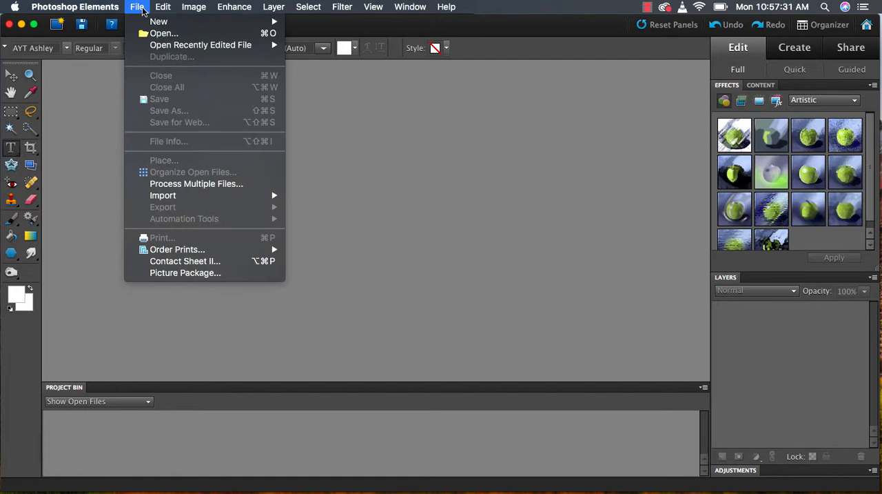
click(156, 34)
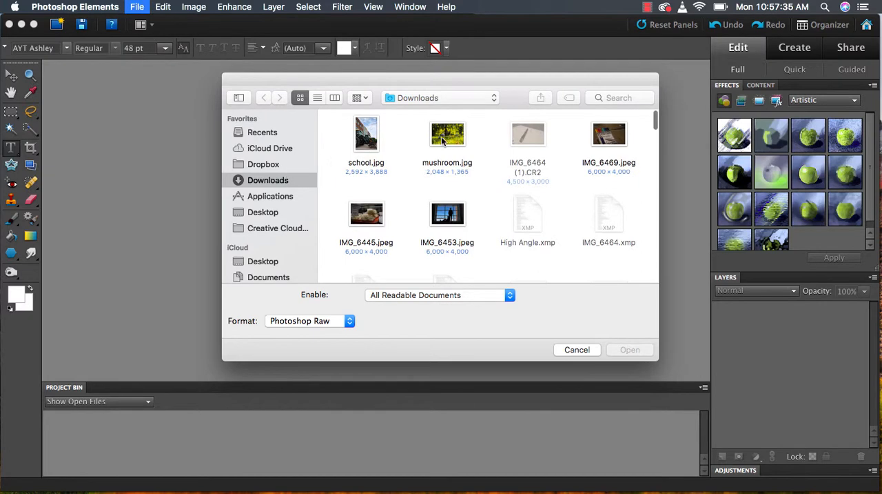
double_click(441, 137)
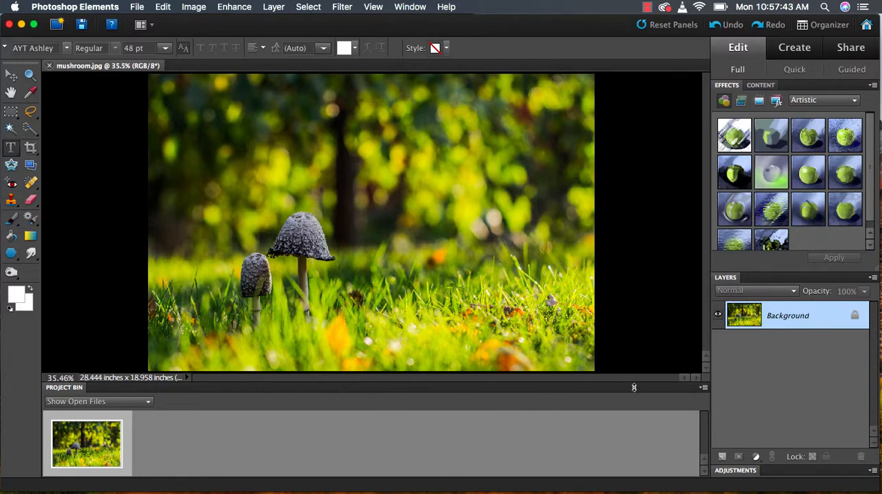
double_click(781, 321)
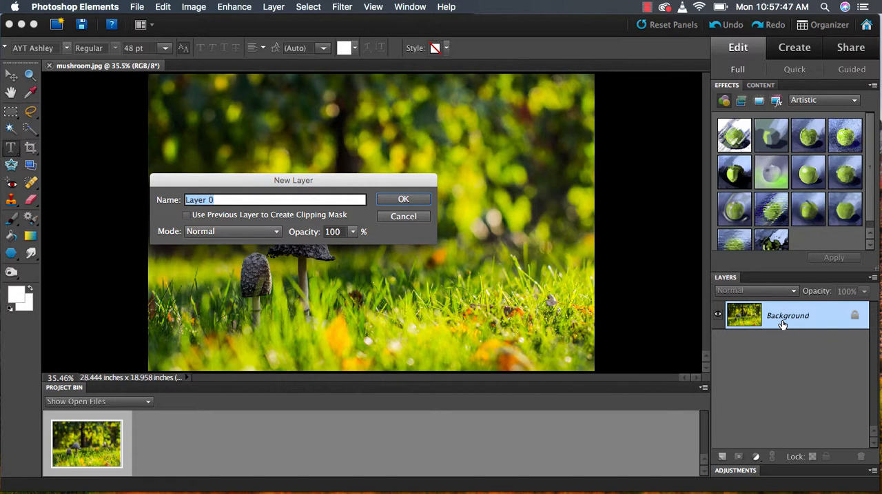
key(Return)
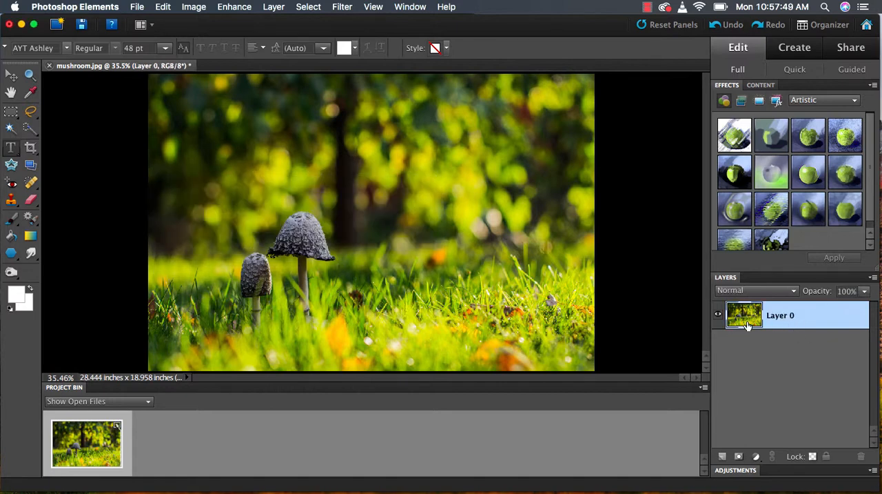
Step: Save the image to the iCloud Desktop in Photoshop format under the name mushroom2
click(137, 7)
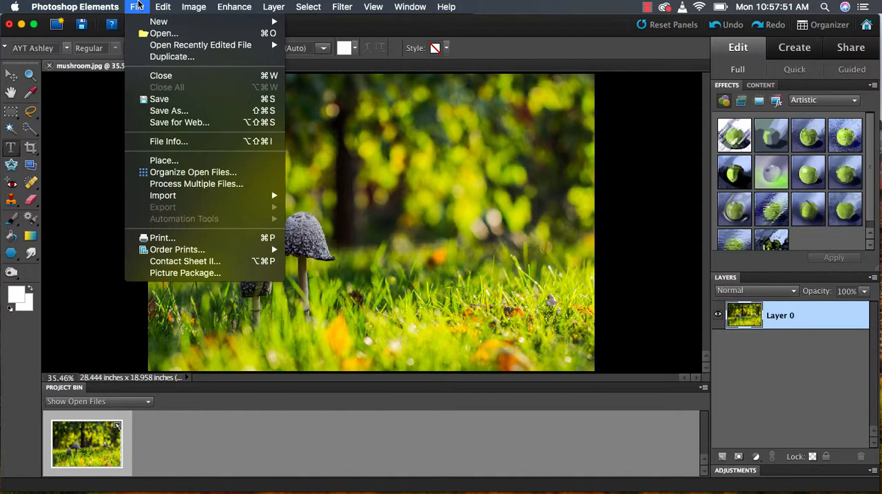
click(165, 111)
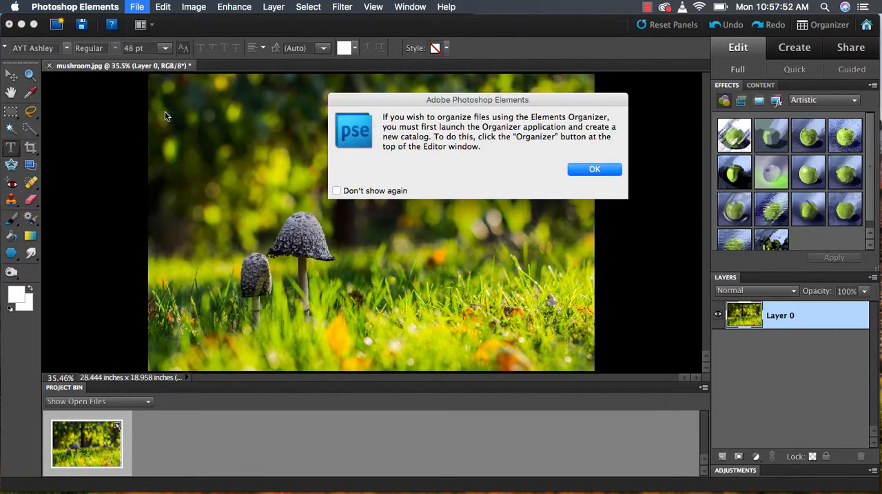
click(575, 171)
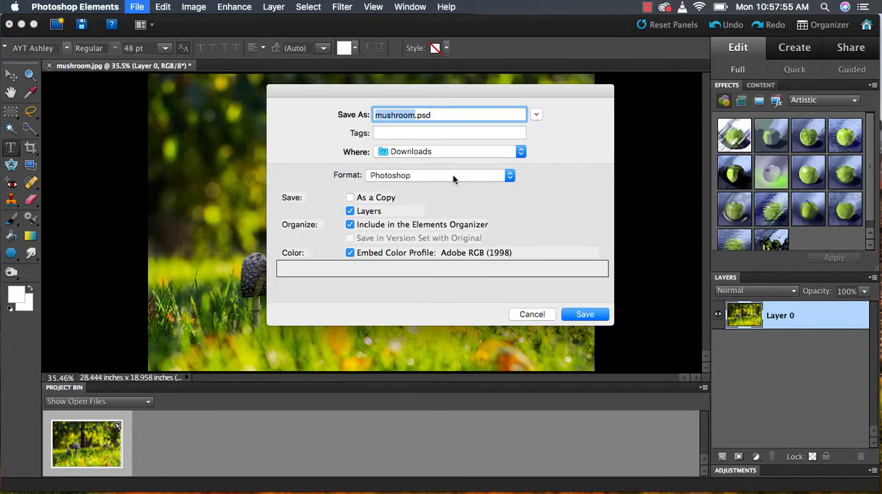
click(420, 151)
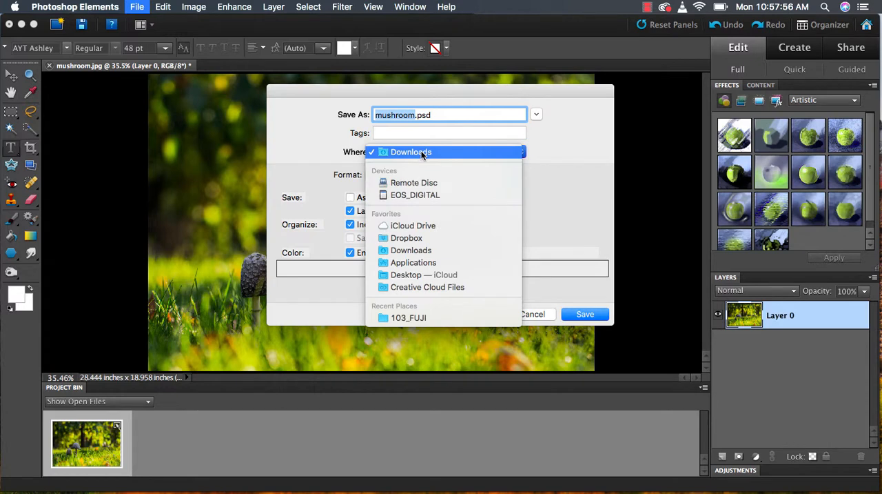
click(409, 274)
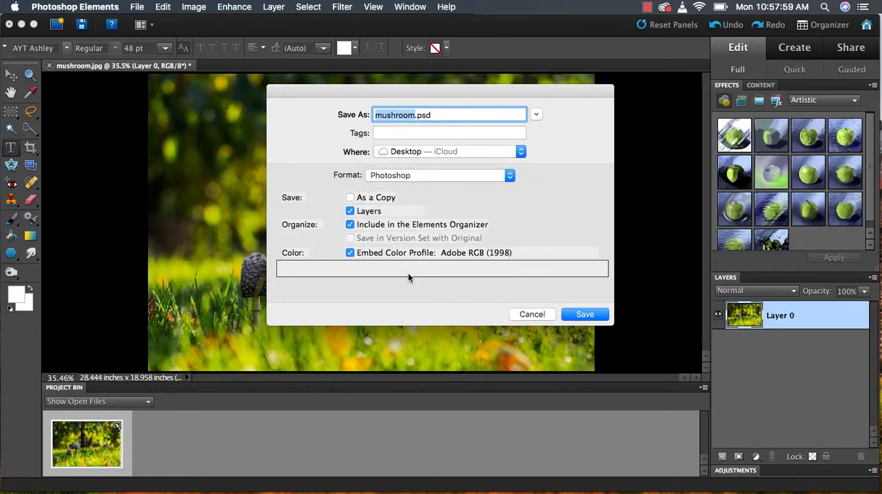
text(mushroom2)
key(Return)
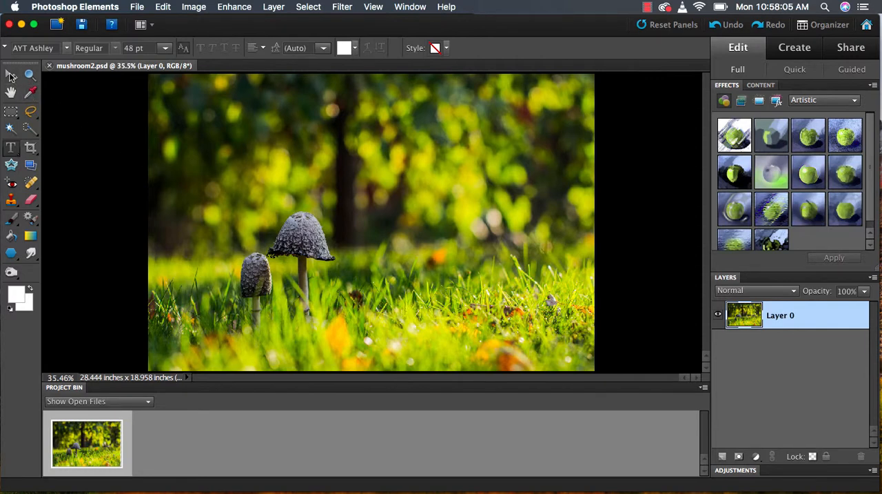
Step: Outline the cap and stem of the taller mushroom with a freehand Lasso selection
click(30, 116)
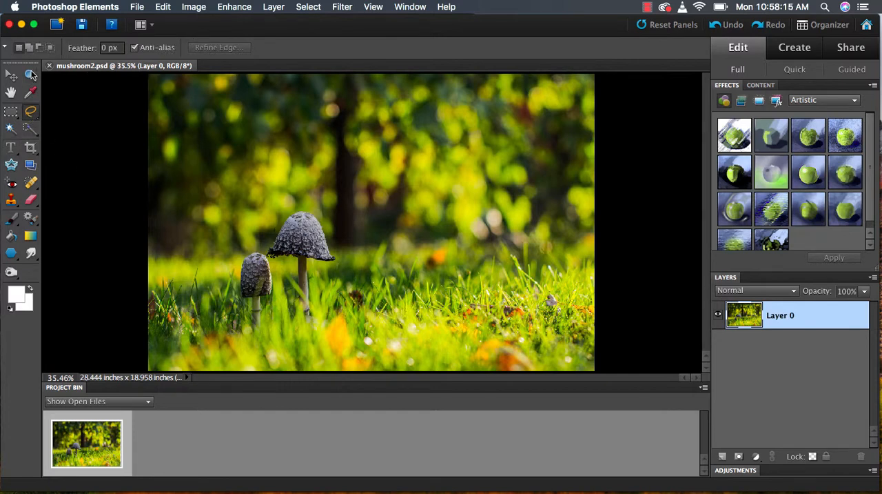
click(31, 75)
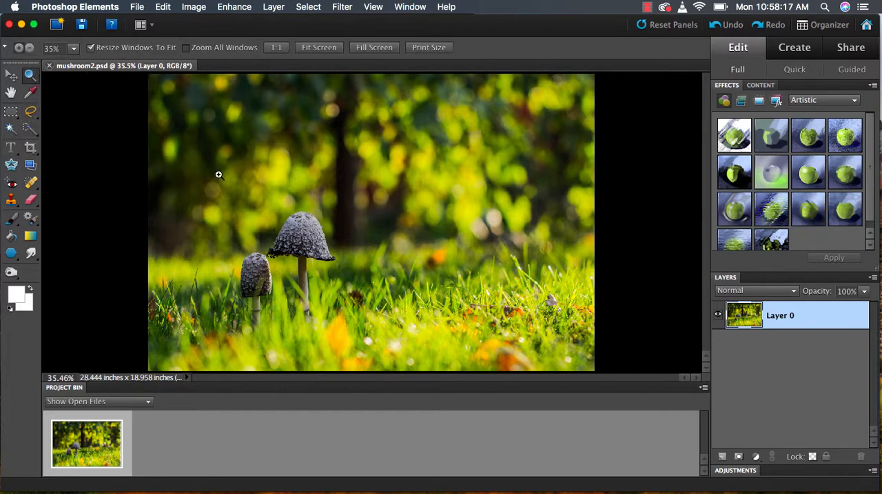
drag(241, 192, 377, 342)
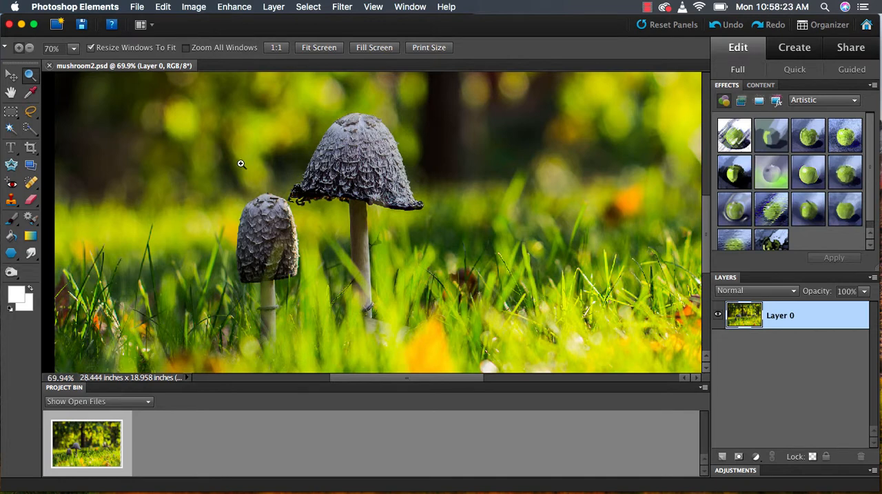
click(29, 115)
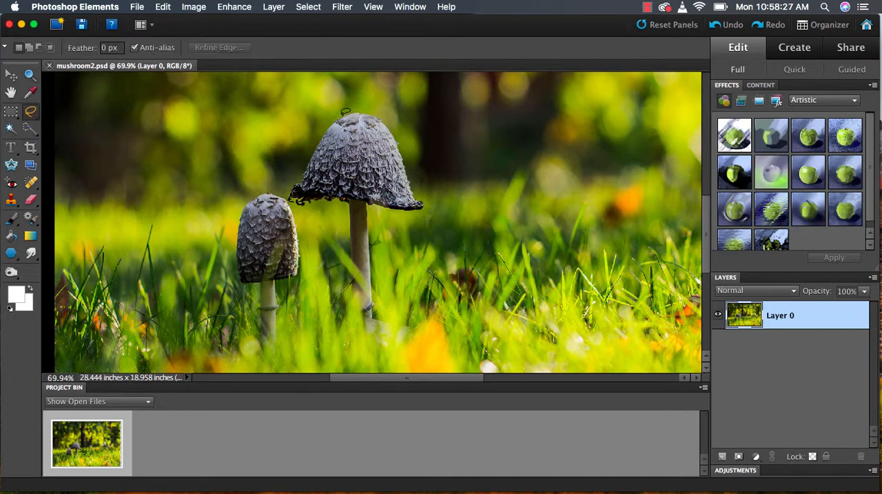
drag(344, 112, 296, 182)
mouse_move(352, 214)
mouse_down()
mouse_move(353, 255)
mouse_move(369, 283)
mouse_move(368, 209)
mouse_move(424, 204)
mouse_move(403, 144)
mouse_move(378, 109)
mouse_move(337, 114)
mouse_up()
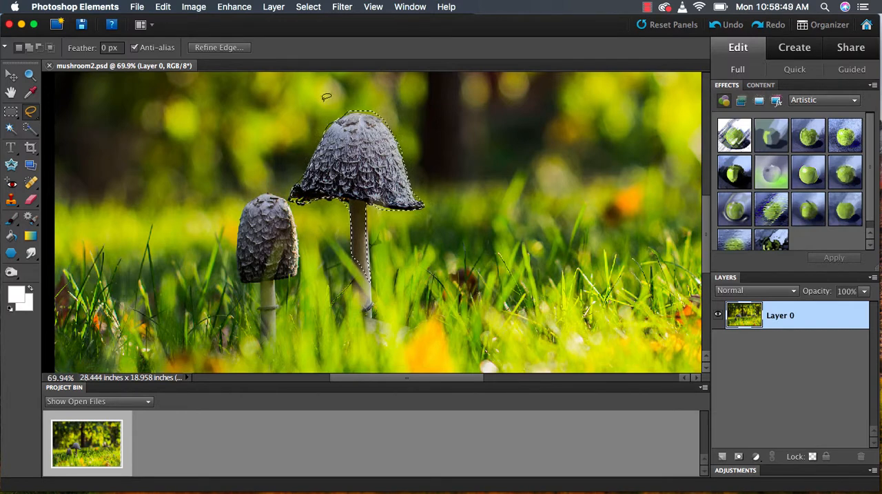
Step: Copy and paste the selected mushroom, and move the duplicate just to the right of the original tall one
click(164, 6)
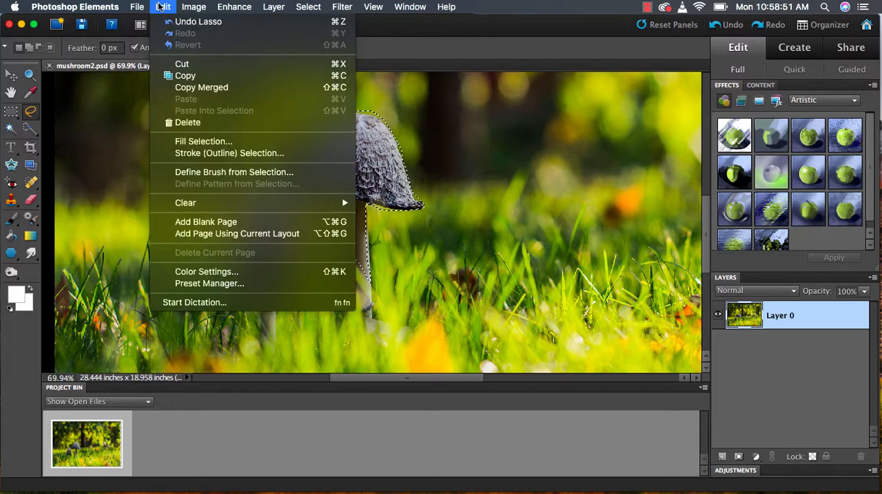
click(180, 76)
click(163, 7)
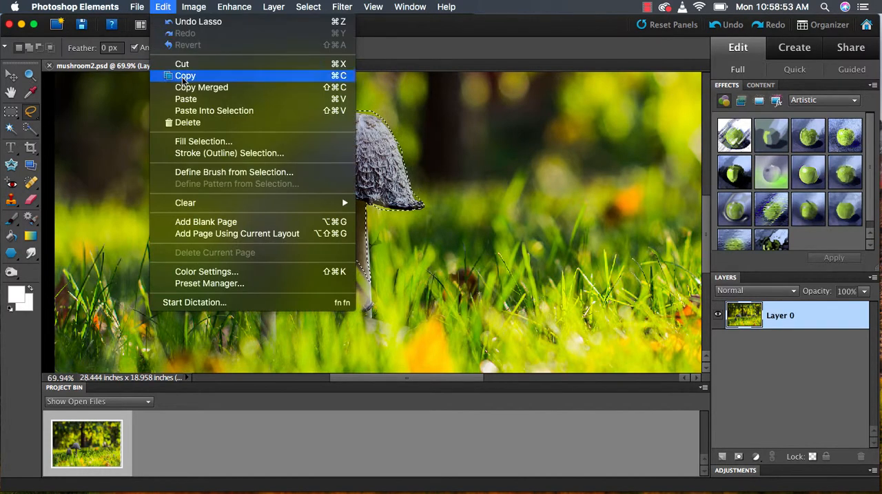
click(184, 100)
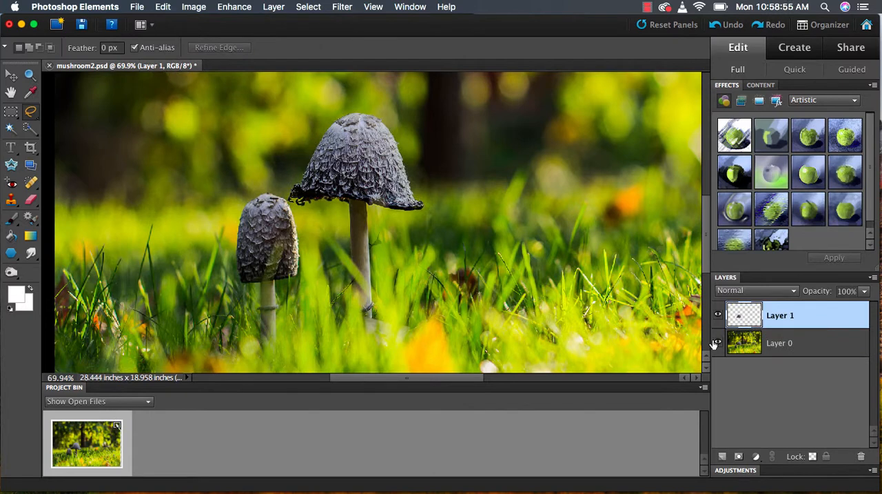
click(10, 77)
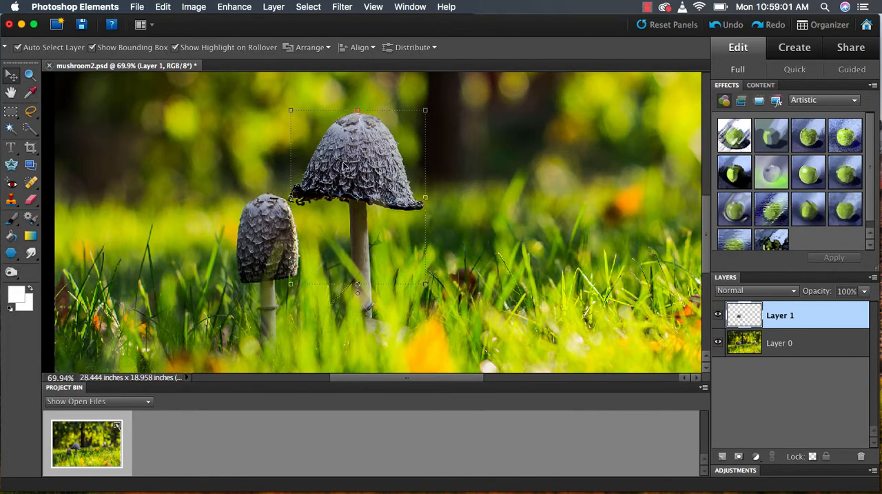
drag(343, 166, 482, 173)
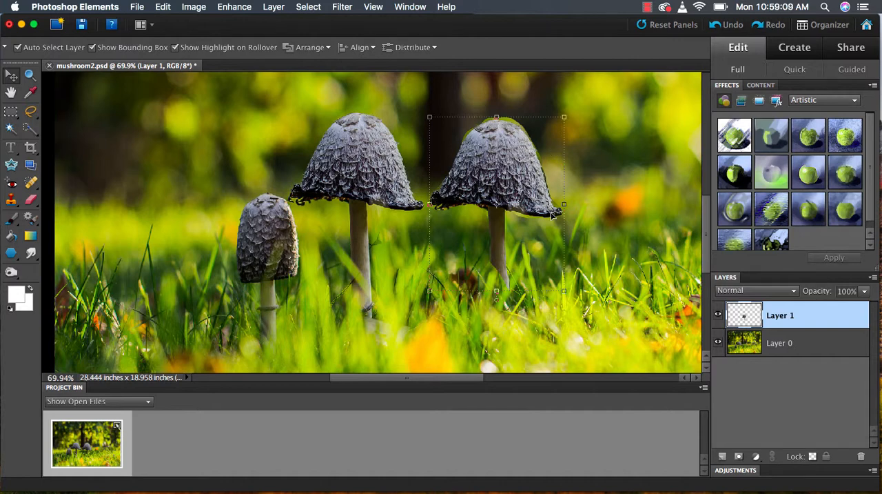
Step: Select the original tall mushroom's cap on Layer 0 with the Quick Selection tool
key(e)
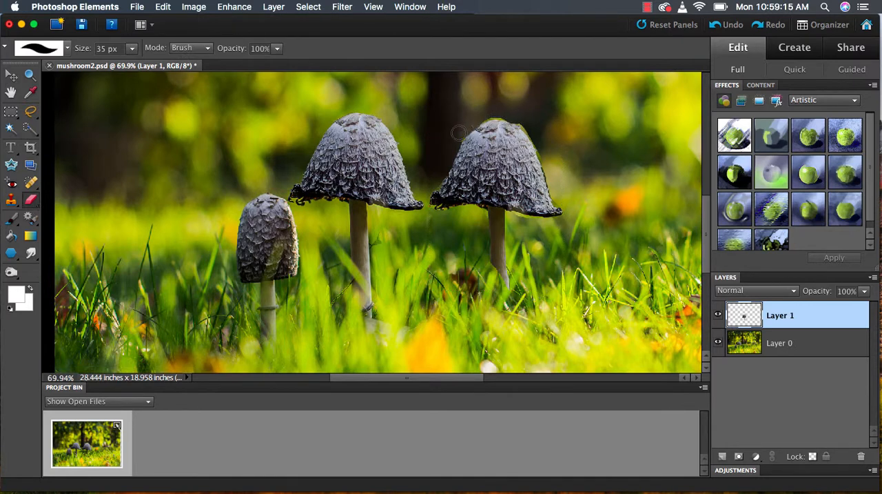
click(786, 340)
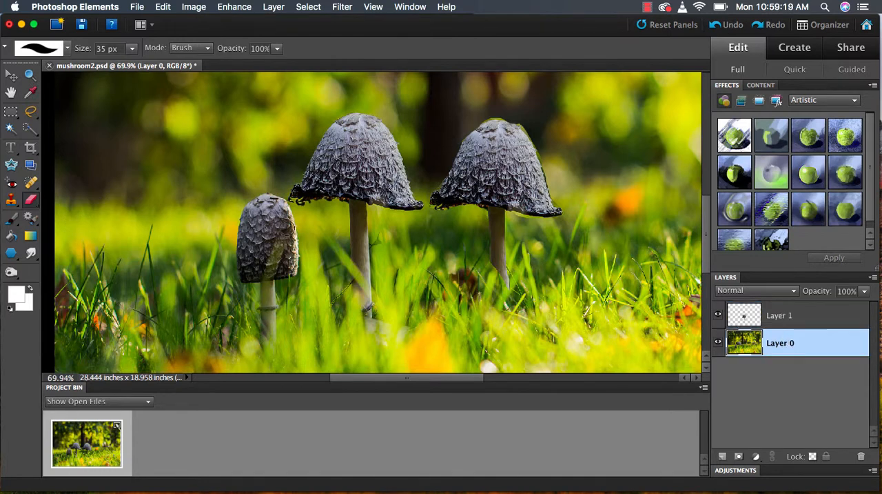
click(30, 130)
mouse_move(363, 157)
mouse_down()
mouse_move(348, 155)
mouse_move(353, 149)
mouse_up()
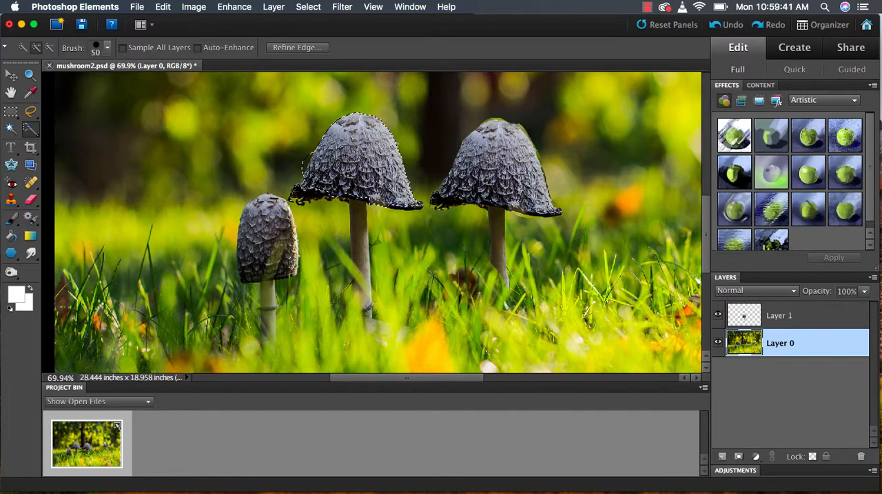
click(106, 53)
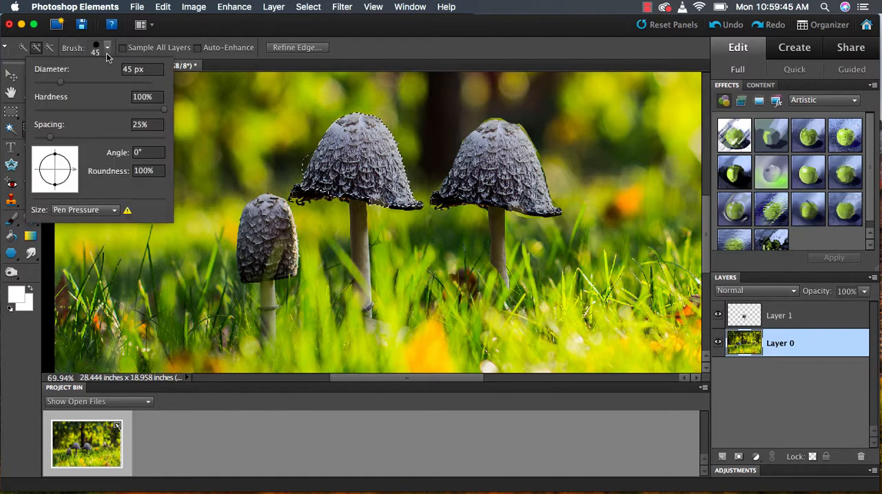
click(107, 49)
Step: Add the stem to the quick selection, subtract the excess grass beside it, and reduce the brush size to 30 px
drag(358, 206, 359, 243)
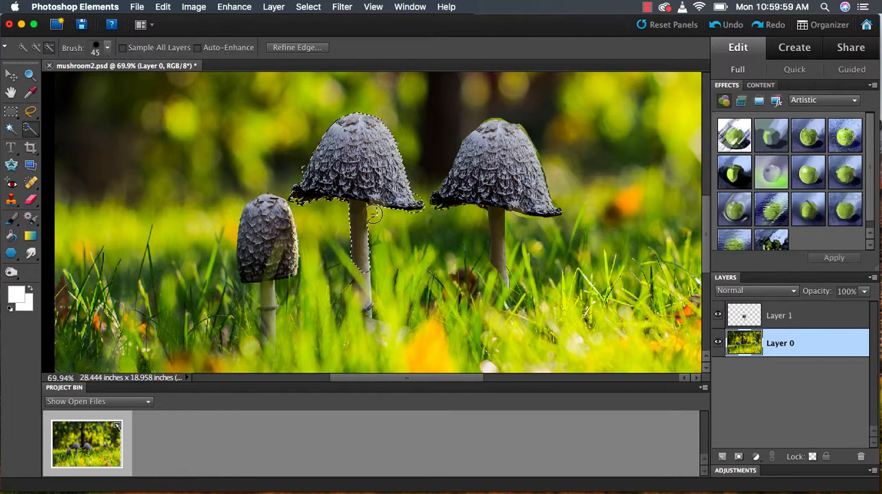
drag(374, 214, 382, 226)
key(bracketleft)
key(bracketleft)
key(bracketleft)
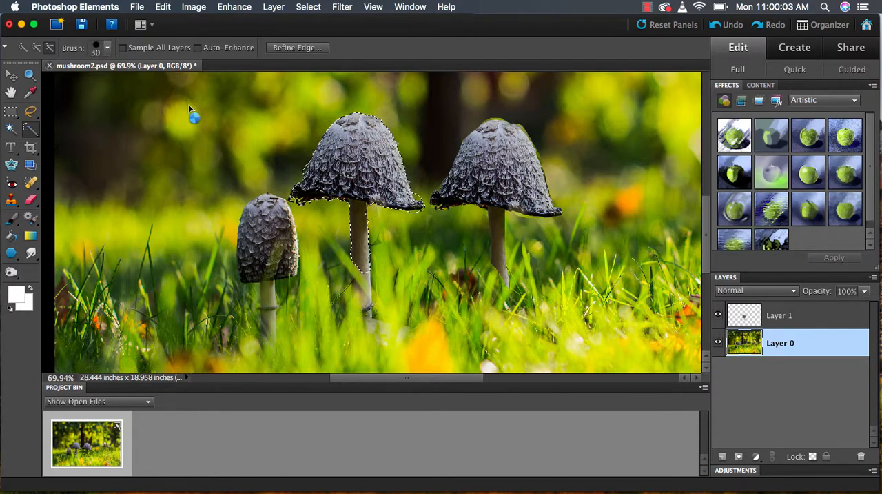
Step: Copy and paste the quick-selected mushroom, and move this duplicate to the right of the other two tall mushrooms
click(162, 6)
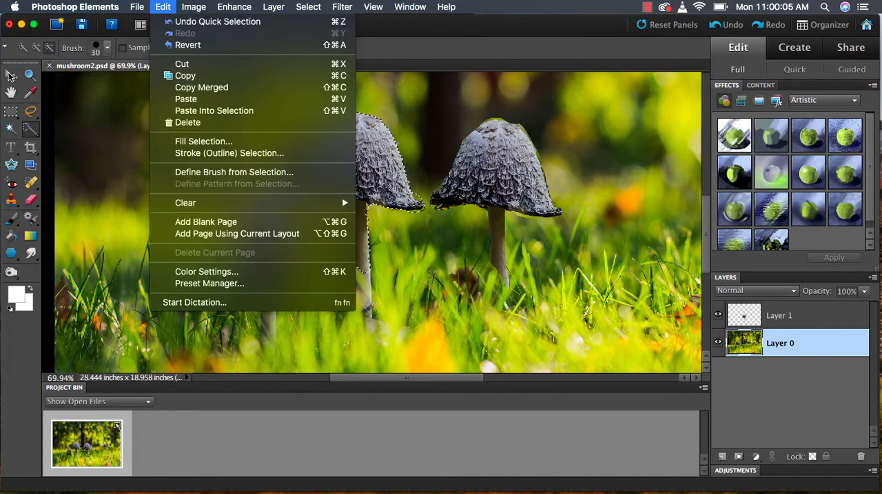
click(176, 75)
click(163, 7)
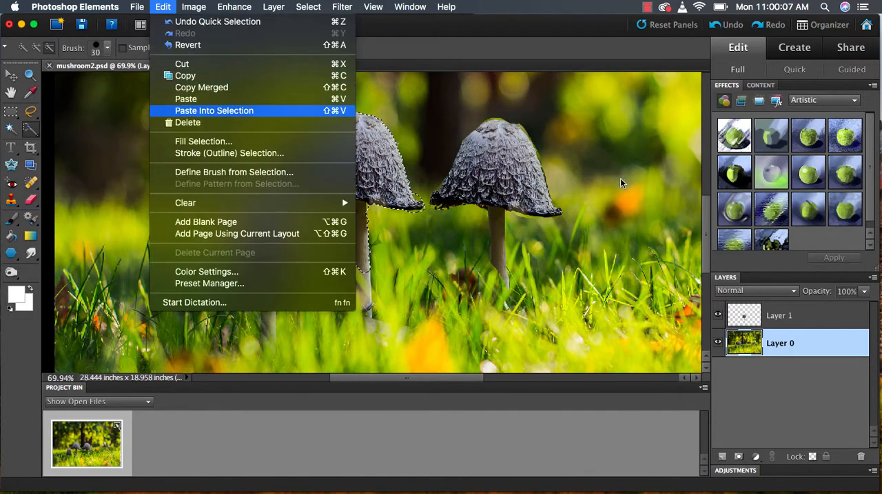
click(181, 99)
key(v)
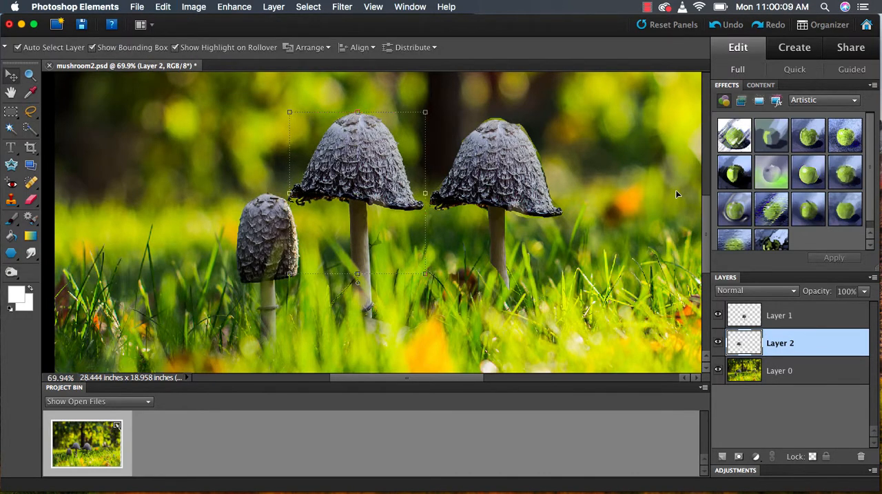
drag(578, 158, 651, 177)
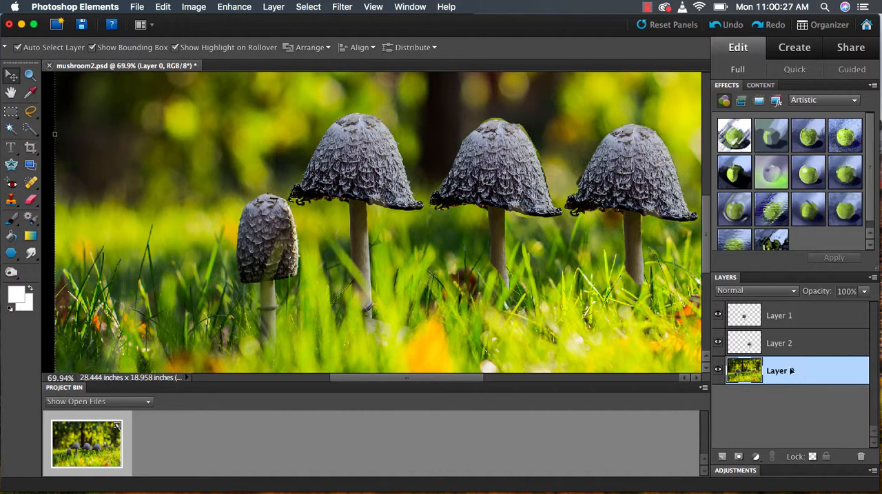
Step: Clone the small mushroom onto the grass to its left on Layer 0, using the Clone Stamp with a soft 90 px brush
key(s)
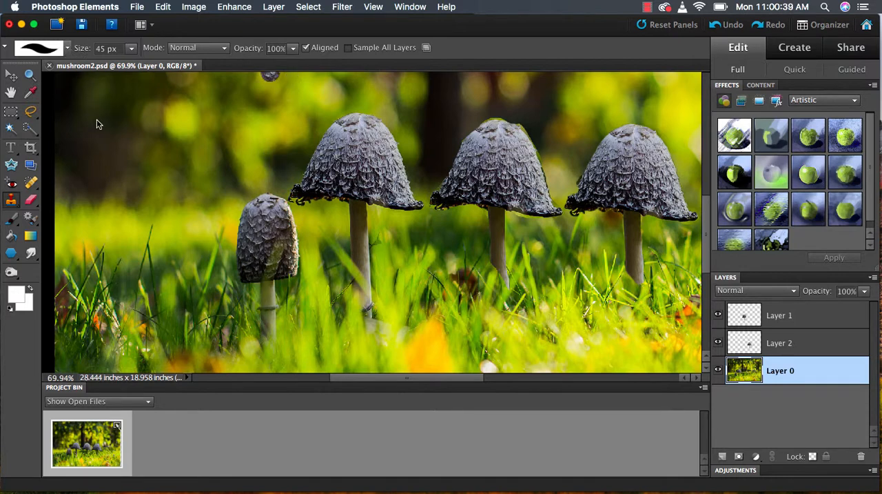
key(Return)
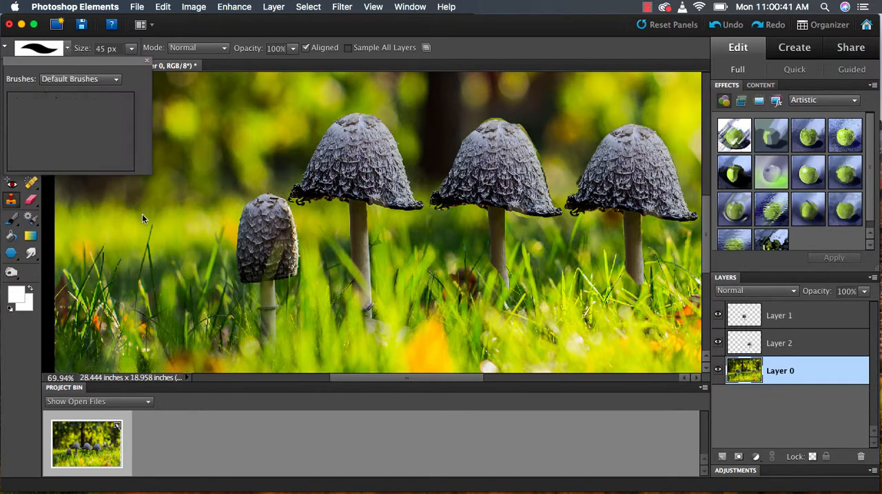
double_click(97, 121)
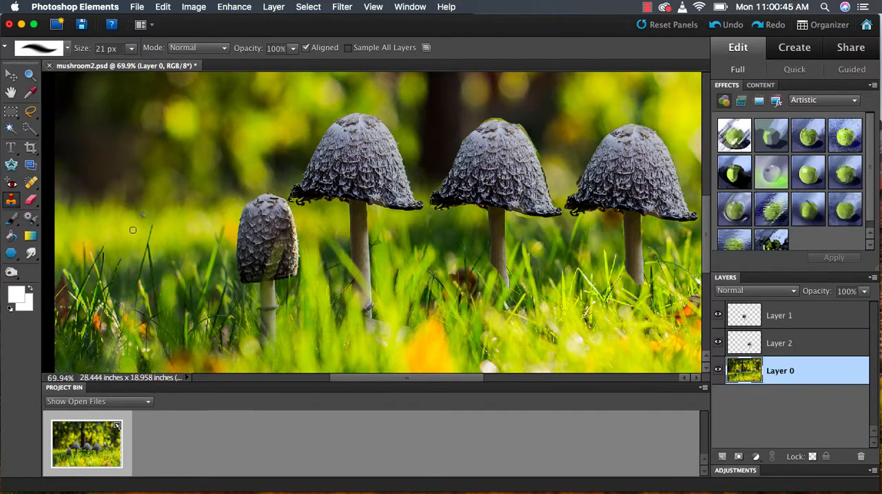
key(bracketright)
key(bracketright)
key(bracketright)
key(bracketright)
key(bracketright)
key(bracketright)
key(bracketright)
mouse_move(142, 228)
mouse_down()
mouse_move(120, 247)
mouse_move(154, 243)
mouse_move(146, 227)
mouse_move(148, 261)
mouse_move(138, 240)
mouse_move(124, 273)
mouse_move(127, 264)
mouse_move(129, 280)
mouse_move(150, 262)
mouse_move(158, 275)
mouse_move(159, 266)
mouse_move(147, 275)
mouse_move(142, 254)
mouse_move(142, 323)
mouse_move(141, 268)
mouse_move(131, 268)
mouse_move(140, 270)
mouse_move(126, 230)
mouse_move(151, 254)
mouse_move(147, 320)
mouse_up()
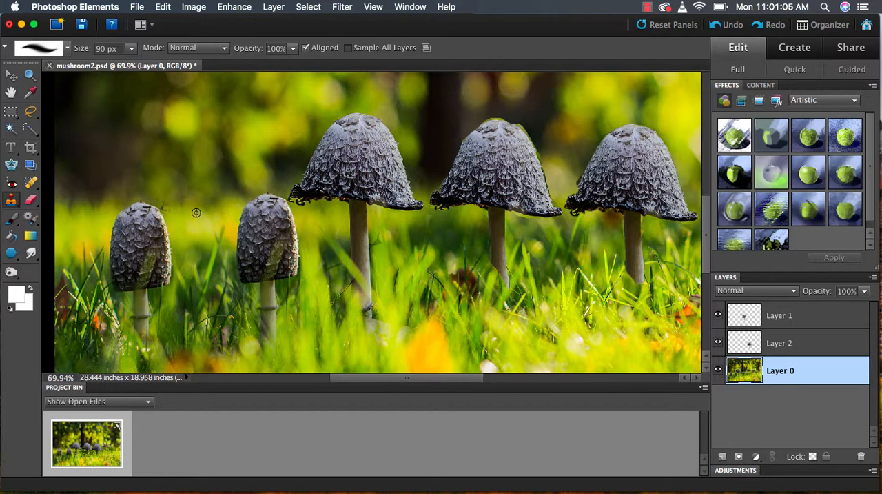
Step: Clone another small mushroom between the two existing small ones on Layer 0 with the 90 px Clone Stamp
click(191, 209)
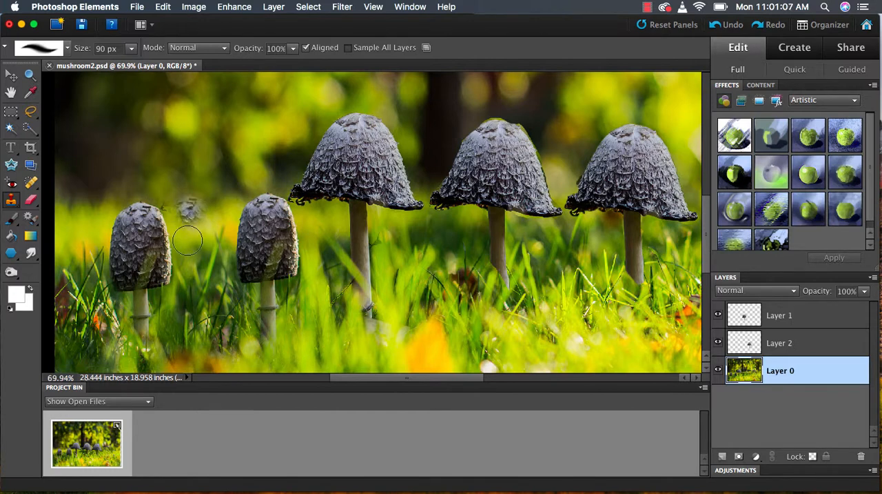
mouse_move(188, 240)
mouse_down()
mouse_move(184, 276)
mouse_move(202, 259)
mouse_move(202, 276)
mouse_move(211, 230)
mouse_move(210, 279)
mouse_move(201, 230)
mouse_move(192, 256)
mouse_move(200, 309)
mouse_move(220, 262)
mouse_up()
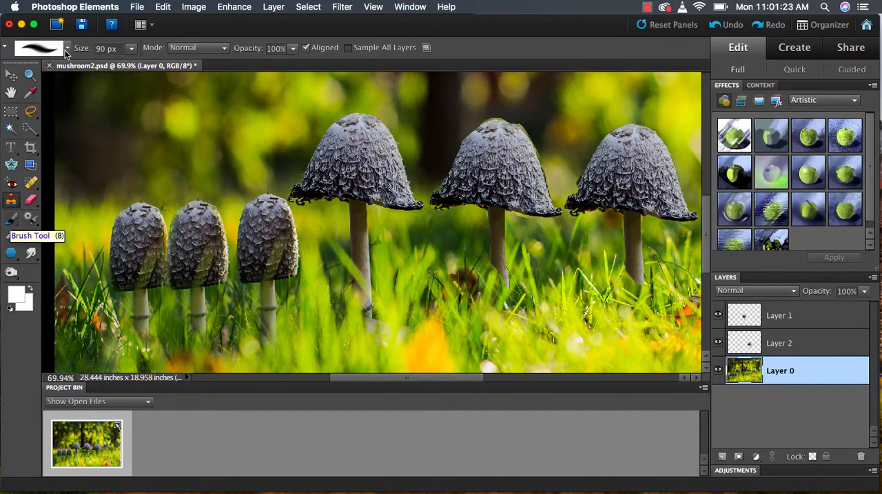
Step: Choose the 112 px grass brush from the Default Brushes for the Brush tool
key(b)
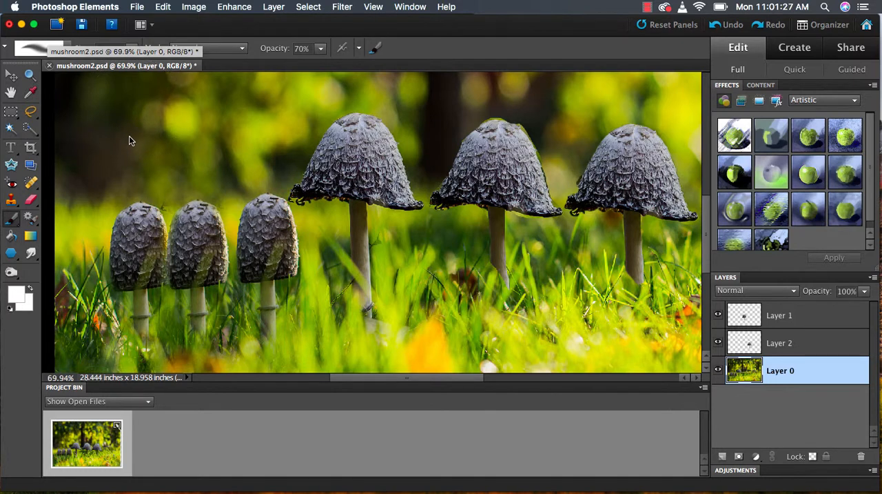
right_click(124, 158)
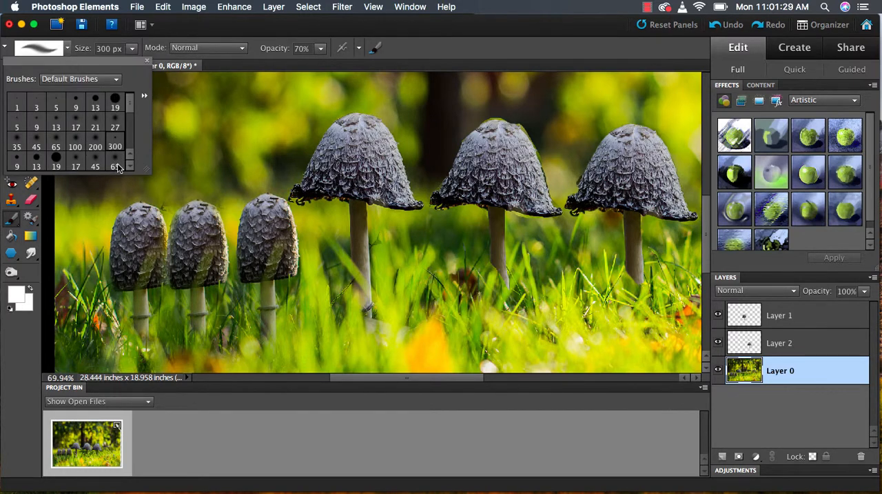
scroll(117, 162, down, 5)
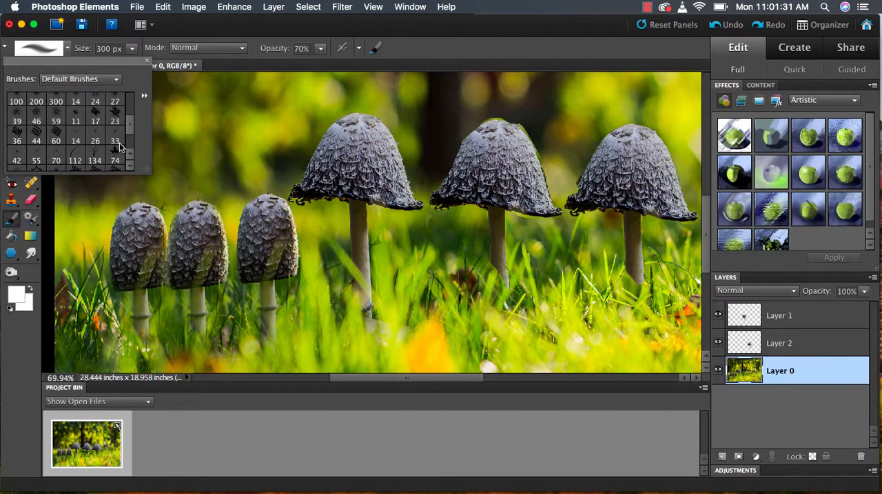
scroll(103, 141, down, 3)
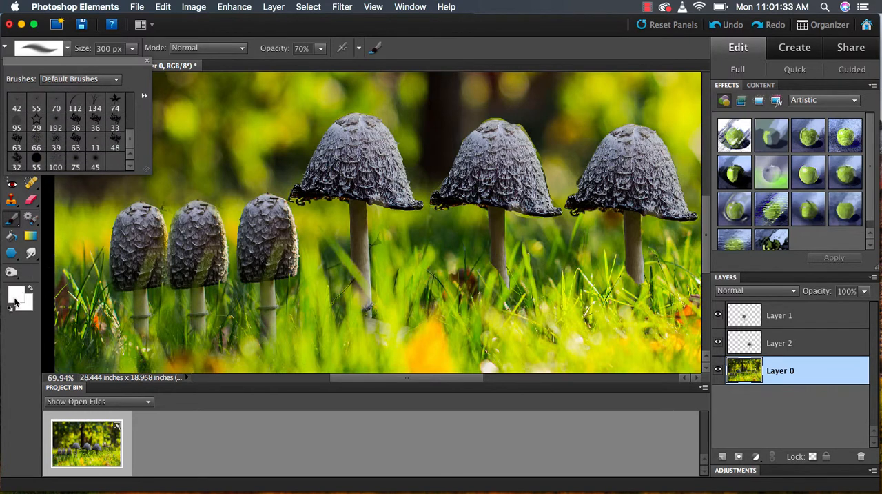
scroll(76, 134, up, 2)
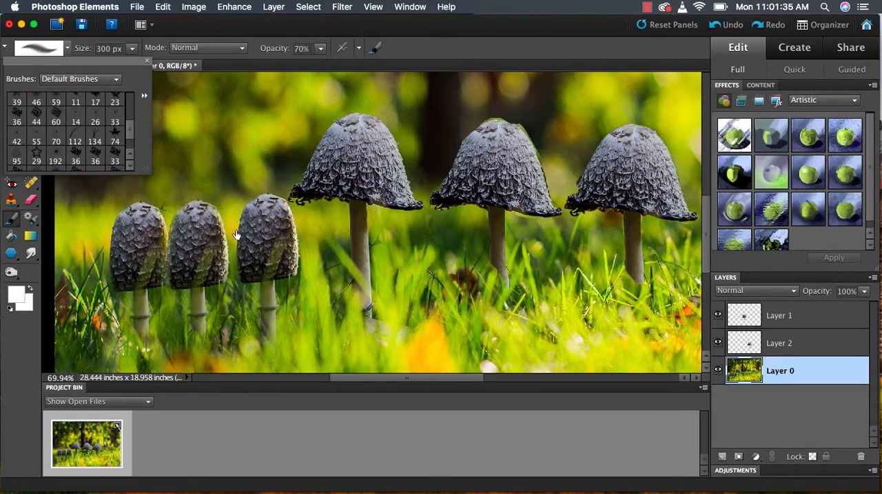
click(75, 135)
click(273, 188)
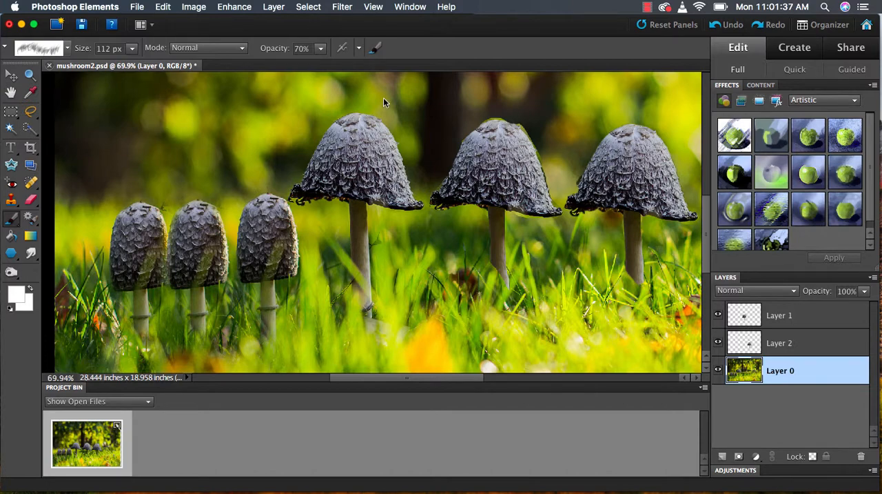
Step: Set the foreground colour to green #027e0e and the background colour to dark green #1a3e05
click(17, 294)
click(268, 235)
drag(237, 227, 251, 213)
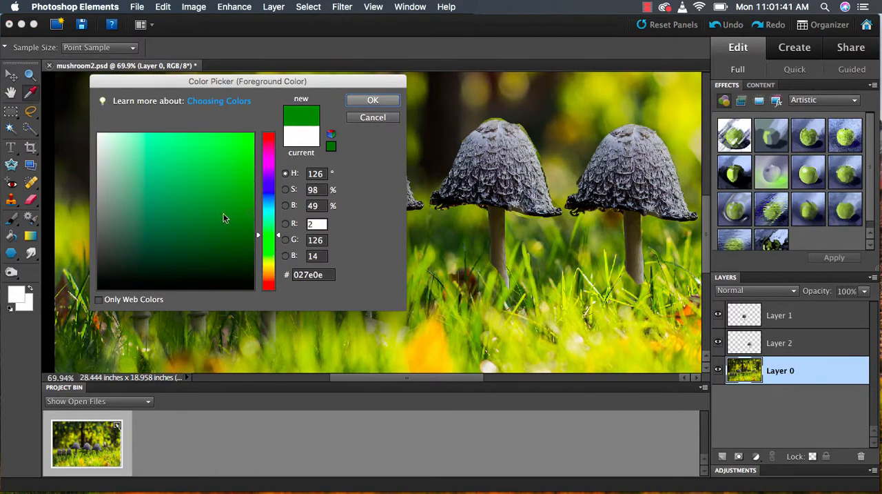
key(Return)
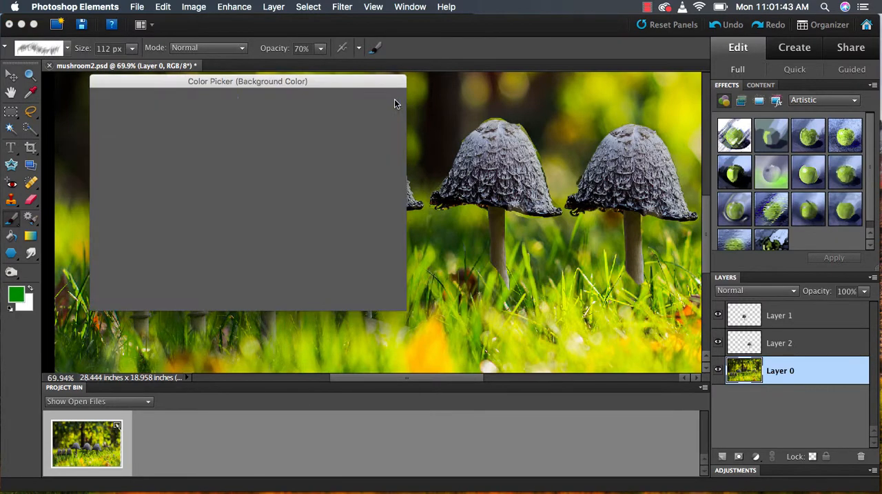
click(268, 247)
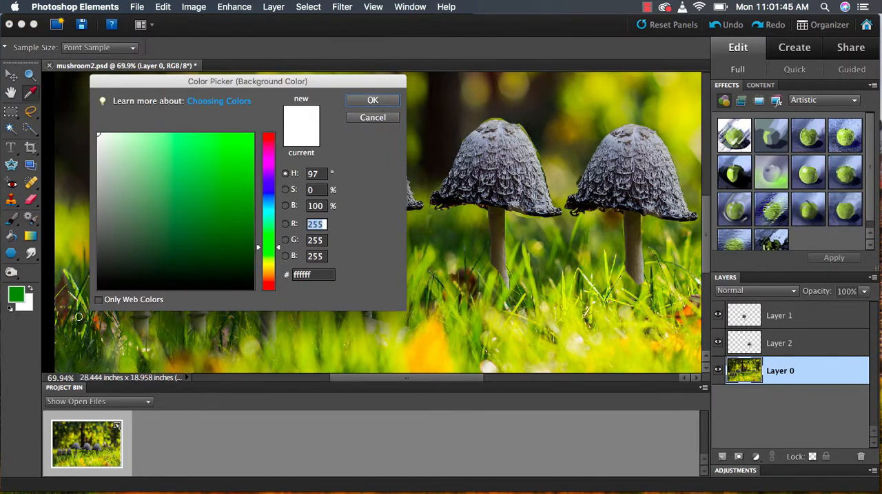
drag(248, 222, 242, 252)
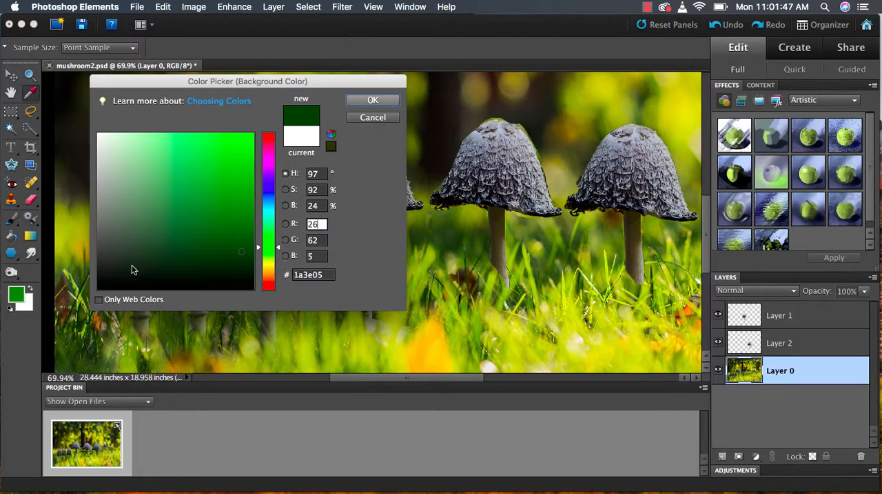
click(372, 100)
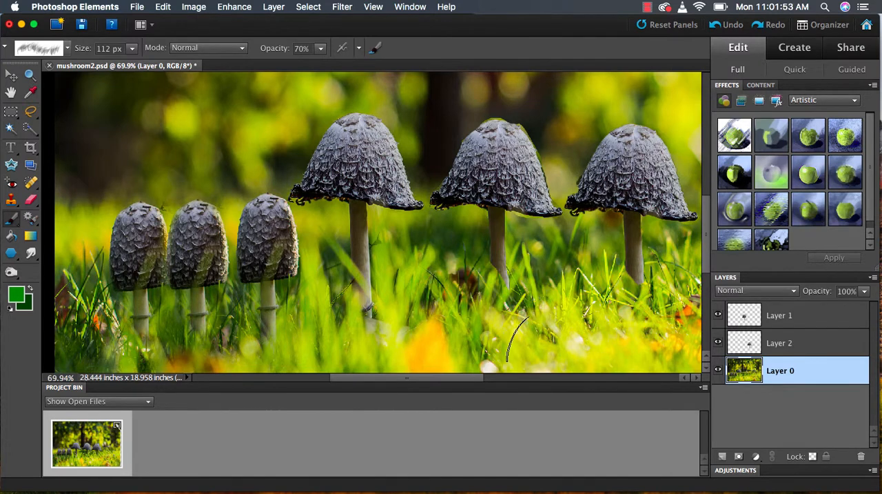
Step: Add a new layer directly above Layer 0 and paint grass blades on it across the foreground, covering the bases of the mushroom stems
drag(82, 345, 145, 344)
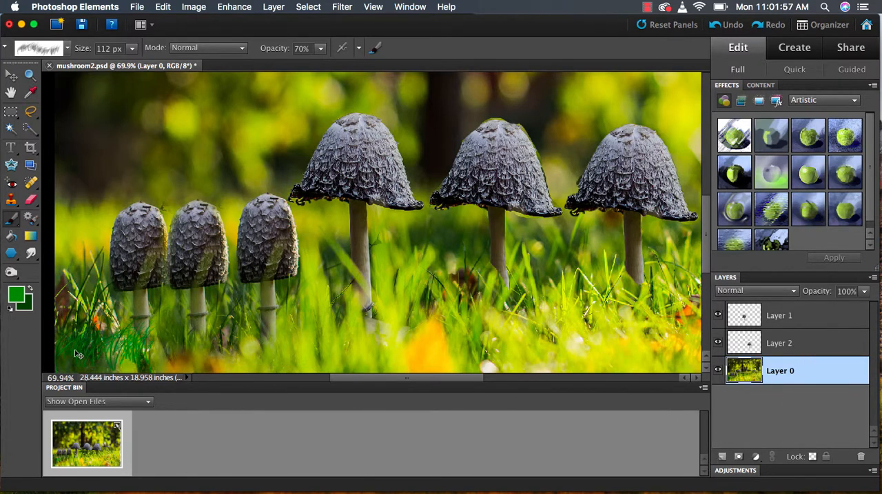
key(super+z)
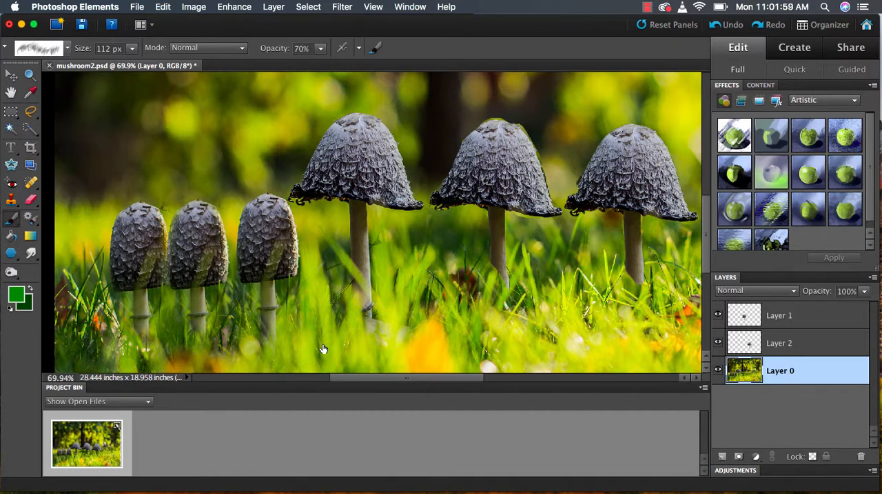
key(super+shift+alt+n)
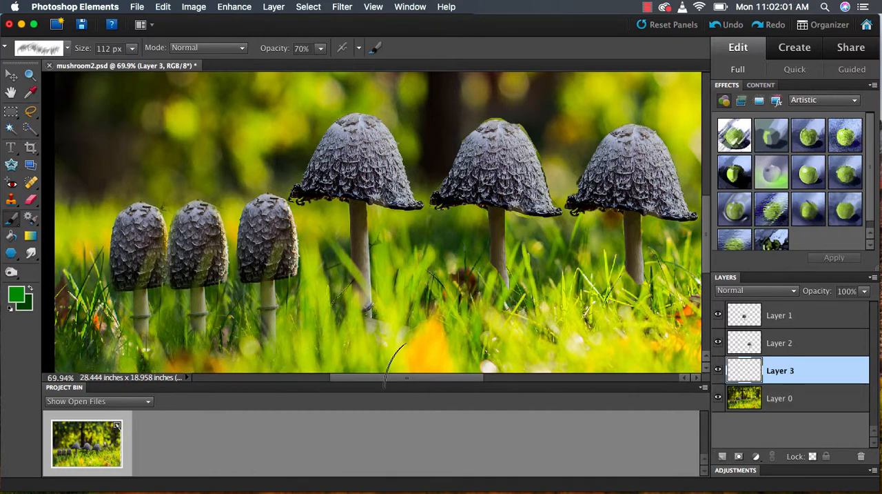
mouse_move(395, 365)
mouse_down()
mouse_move(645, 342)
mouse_move(579, 350)
mouse_move(624, 349)
mouse_move(647, 293)
mouse_move(692, 289)
mouse_move(648, 326)
mouse_move(398, 341)
mouse_move(349, 312)
mouse_move(77, 330)
mouse_move(61, 313)
mouse_move(97, 334)
mouse_move(315, 345)
mouse_move(314, 317)
mouse_move(583, 313)
mouse_move(631, 356)
mouse_move(684, 348)
mouse_move(675, 317)
mouse_move(525, 349)
mouse_move(543, 330)
mouse_up()
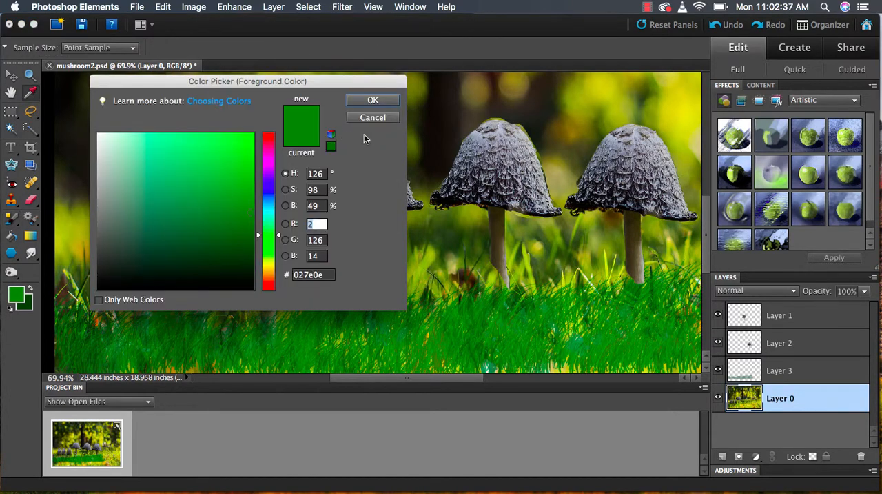
Step: Recolour the original tall mushroom's cap on Layer 0 with purple #850c9f, using the Color Replacement tool with a 45 px brush
mouse_move(250, 212)
mouse_down()
mouse_move(248, 164)
mouse_move(242, 192)
mouse_up()
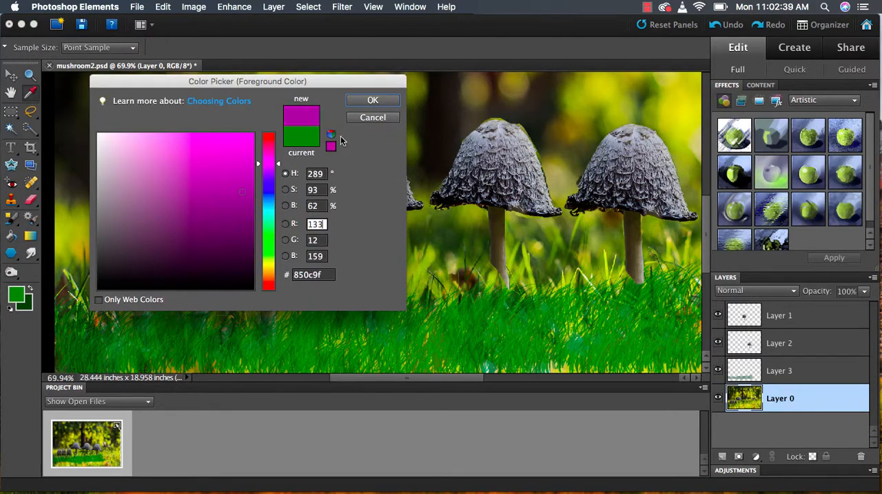
click(372, 100)
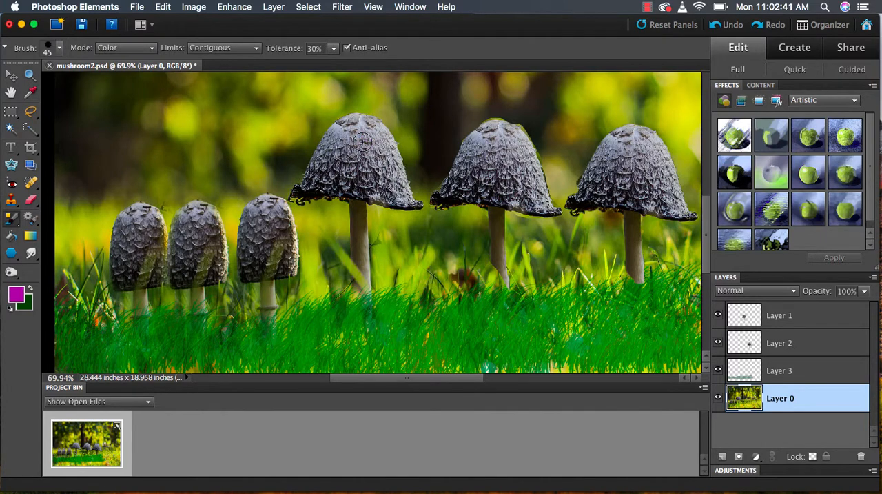
mouse_move(363, 141)
mouse_down()
mouse_move(374, 135)
mouse_move(386, 148)
mouse_move(365, 123)
mouse_move(339, 128)
mouse_move(312, 183)
mouse_move(340, 192)
mouse_move(337, 178)
mouse_move(391, 184)
mouse_move(401, 196)
mouse_move(397, 172)
mouse_move(400, 185)
mouse_up()
mouse_move(369, 153)
mouse_down()
mouse_move(363, 122)
mouse_move(344, 127)
mouse_up()
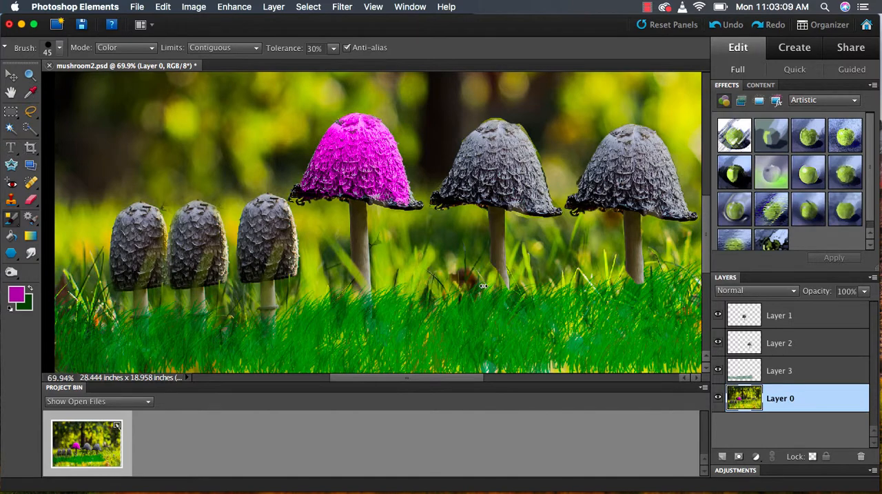
Step: Add a two-line 48 pt text box over the grass reading "Mushroom", with a "by" line giving the author's name below
key(t)
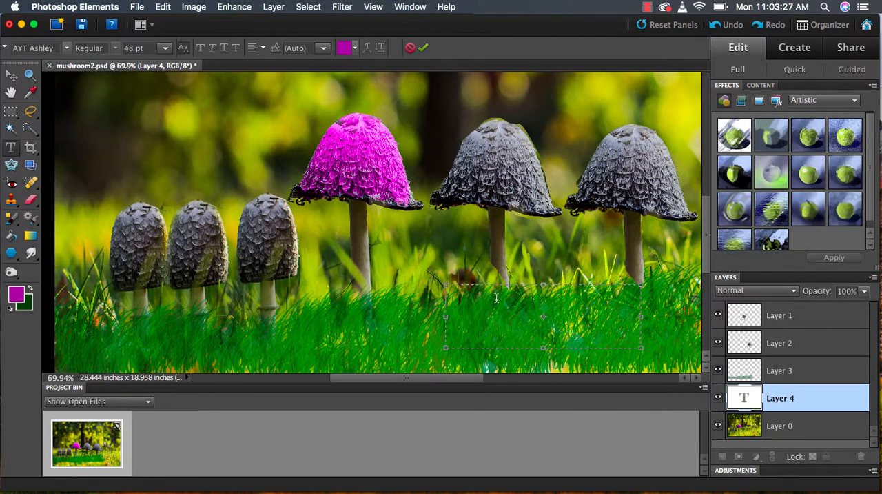
text(mushroom)
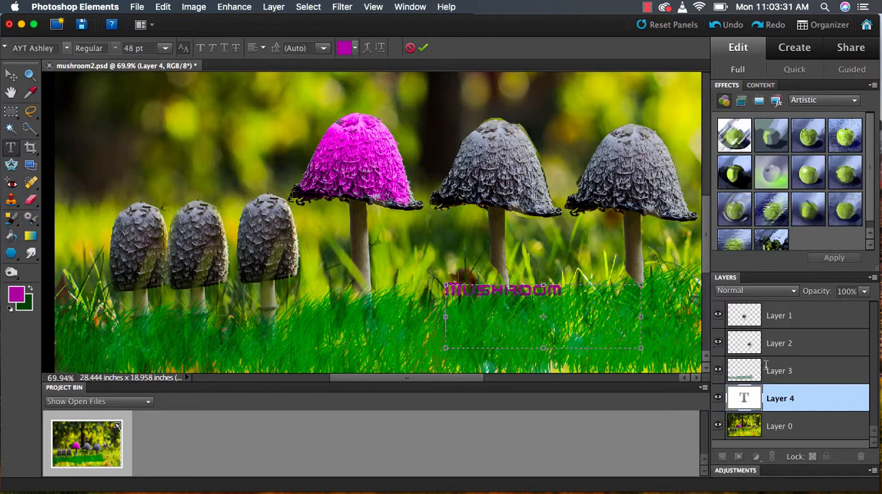
key(Return)
text(by Mr. Martinez)
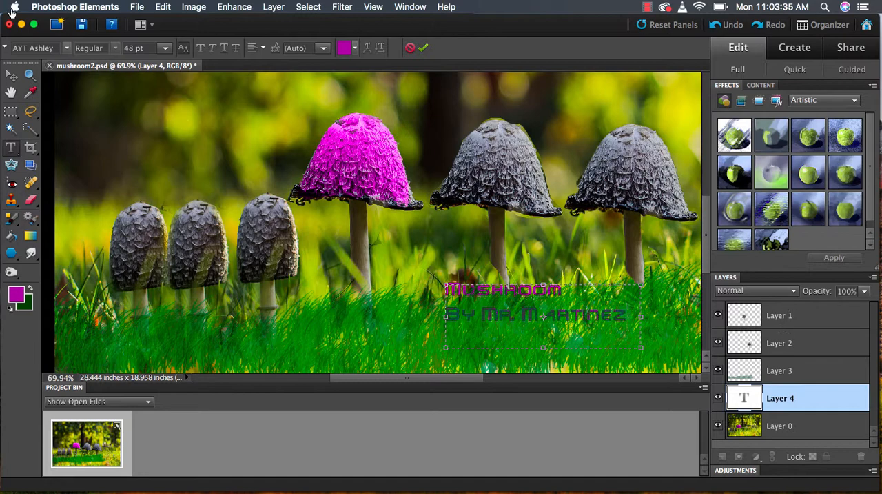
Step: Bring the text layer to the top of the layer stack and move the text into the photo's lower-right grass area
click(12, 75)
drag(482, 332, 557, 354)
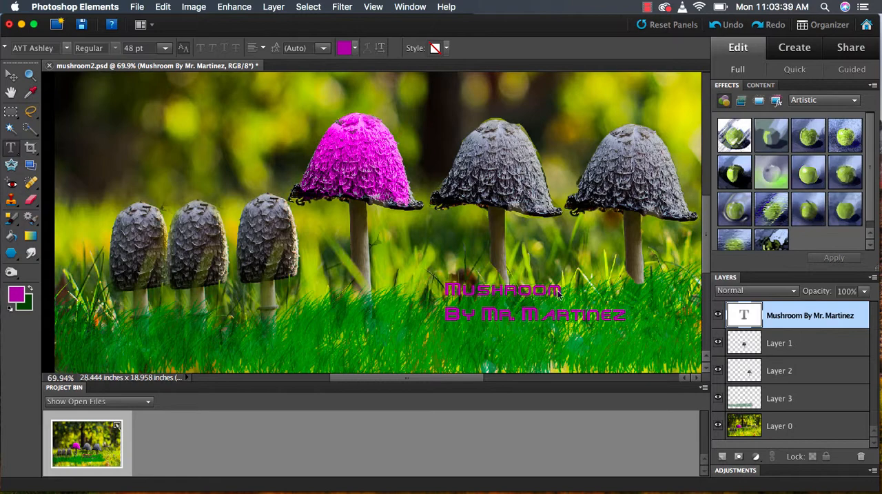
click(12, 75)
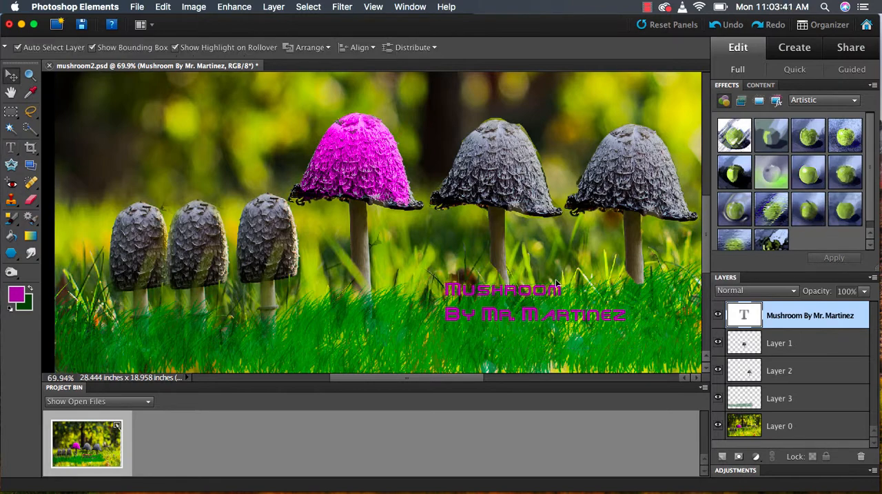
drag(534, 303, 595, 334)
key(Down)
key(Down)
key(Down)
key(Down)
key(Down)
key(Down)
key(Down)
key(Down)
key(Down)
key(Down)
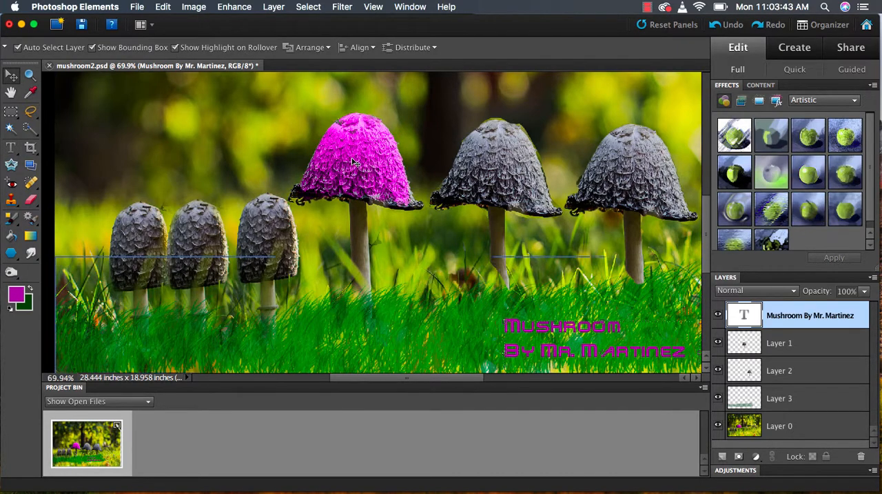